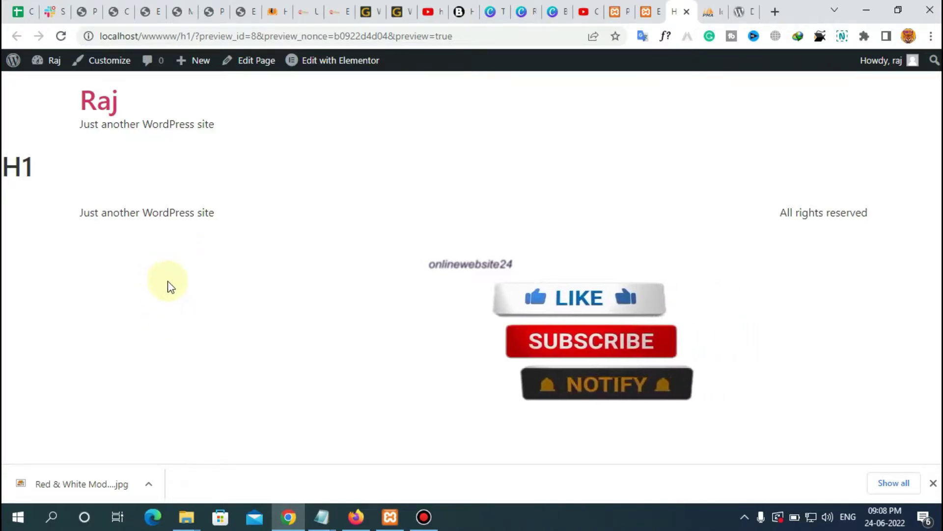
# Return to the WordPress Pages list showing the published 'H1 — Elementor' page
pyautogui.click(618, 7)
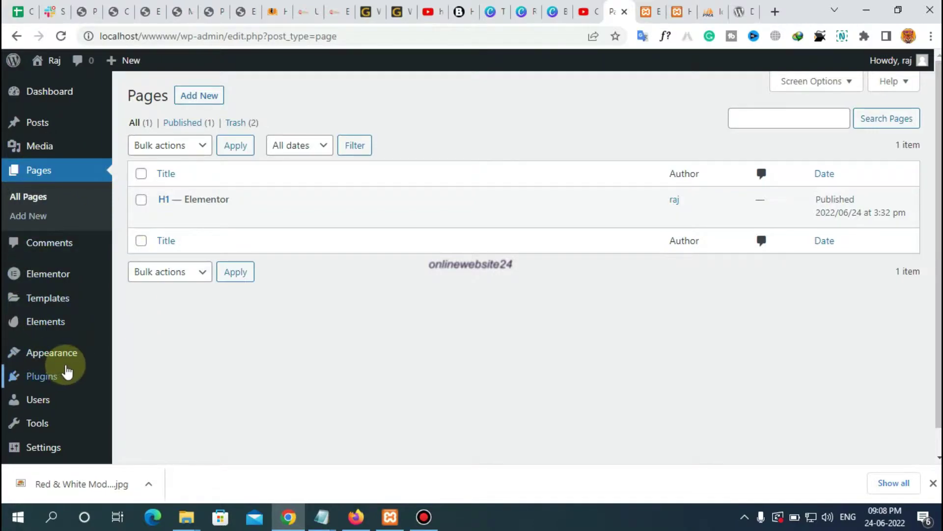
pyautogui.moveTo(171, 217)
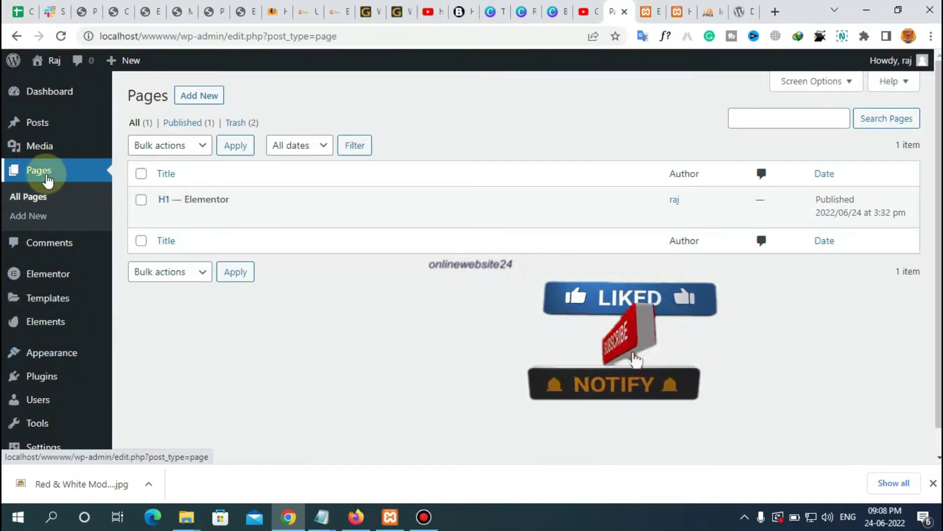
pyautogui.click(47, 179)
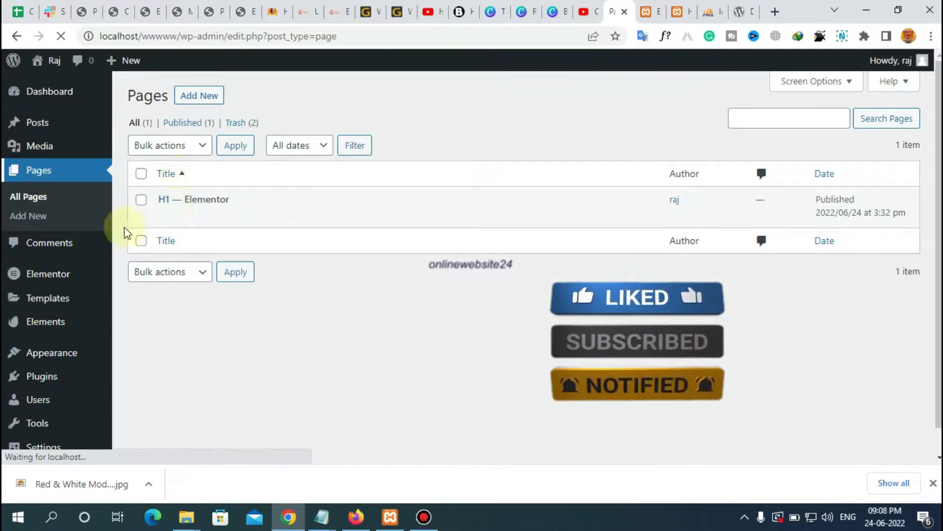
pyautogui.moveTo(206, 225)
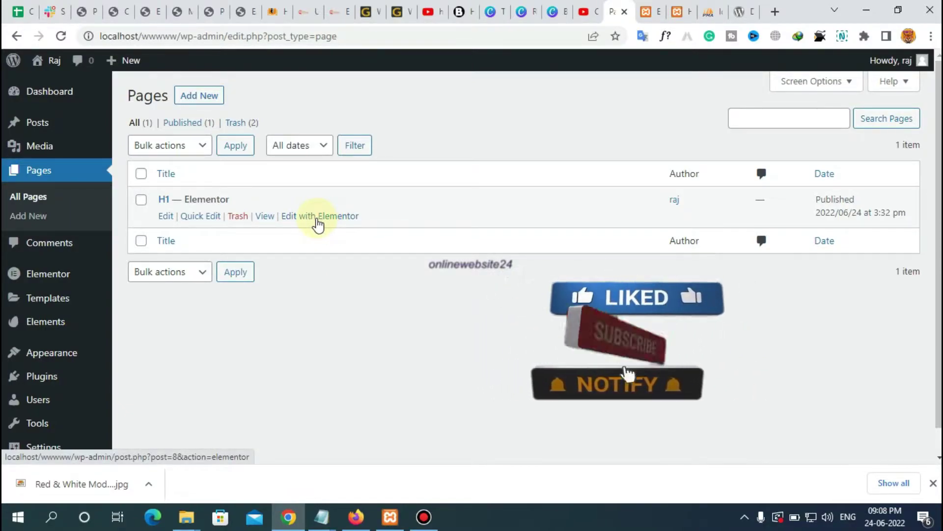
# Open the H1 page in Elementor and highlight the header title, tagline and footer text
pyautogui.click(317, 223)
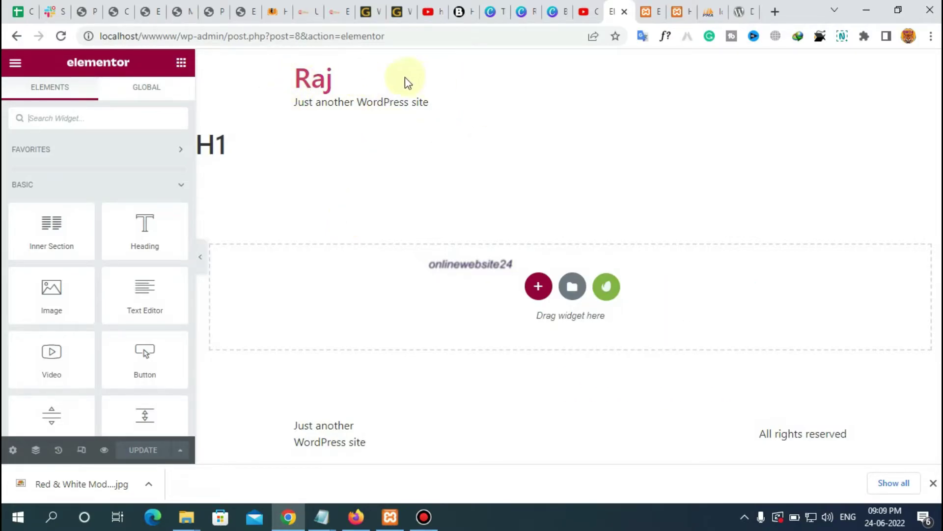
pyautogui.press('Print')
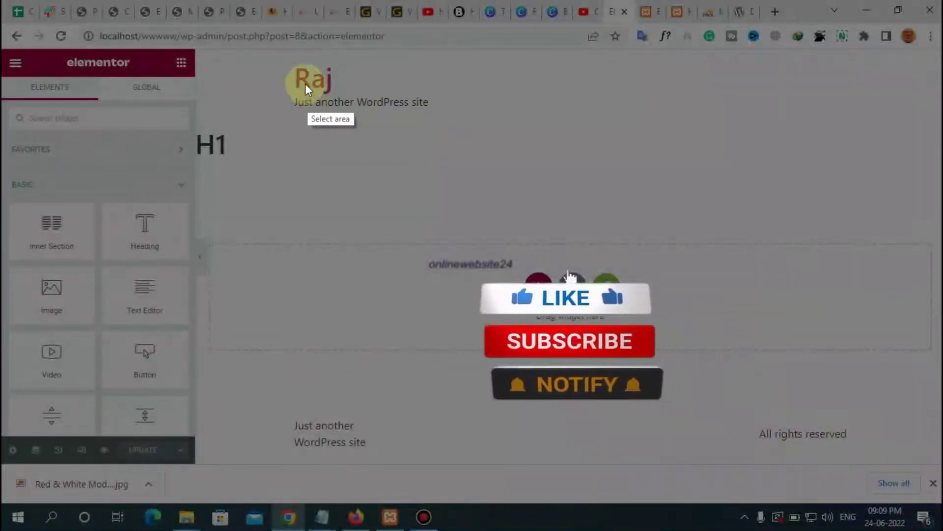
pyautogui.moveTo(274, 60)
pyautogui.mouseDown()
pyautogui.moveTo(307, 132)
pyautogui.moveTo(458, 125)
pyautogui.mouseUp()
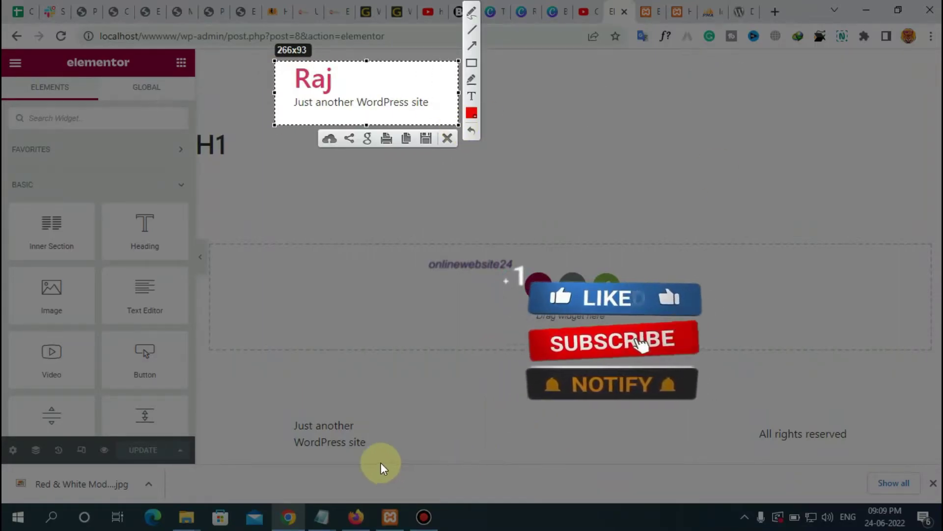
pyautogui.moveTo(270, 407); pyautogui.dragTo(422, 464)
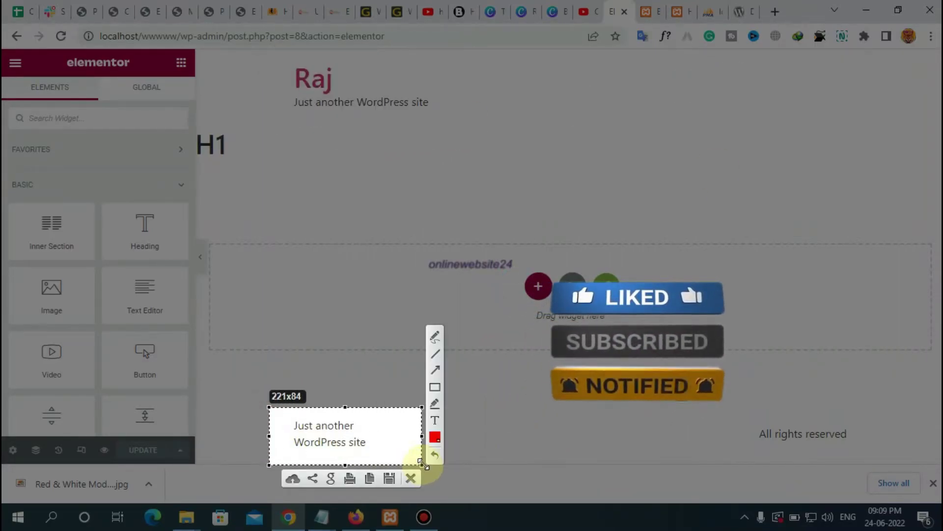
pyautogui.moveTo(735, 409)
pyautogui.mouseDown()
pyautogui.moveTo(823, 451)
pyautogui.moveTo(893, 462)
pyautogui.mouseUp()
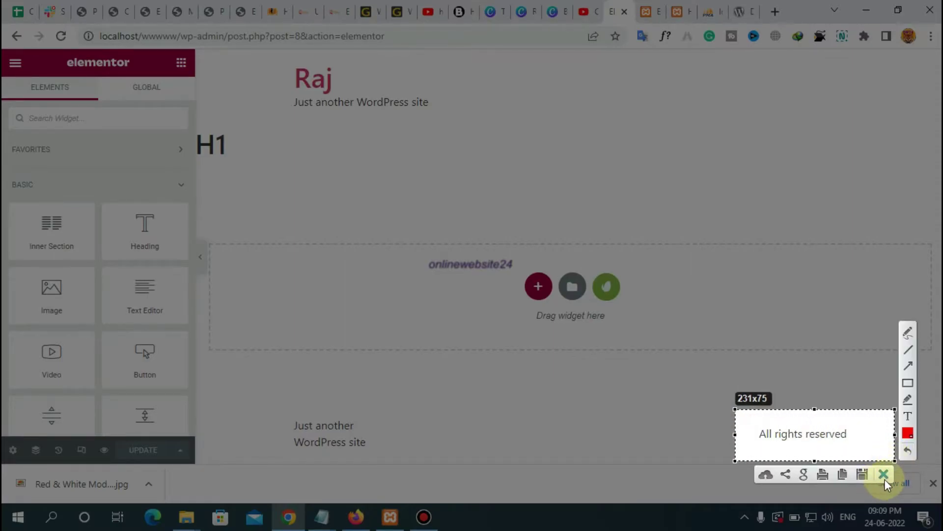
pyautogui.click(884, 475)
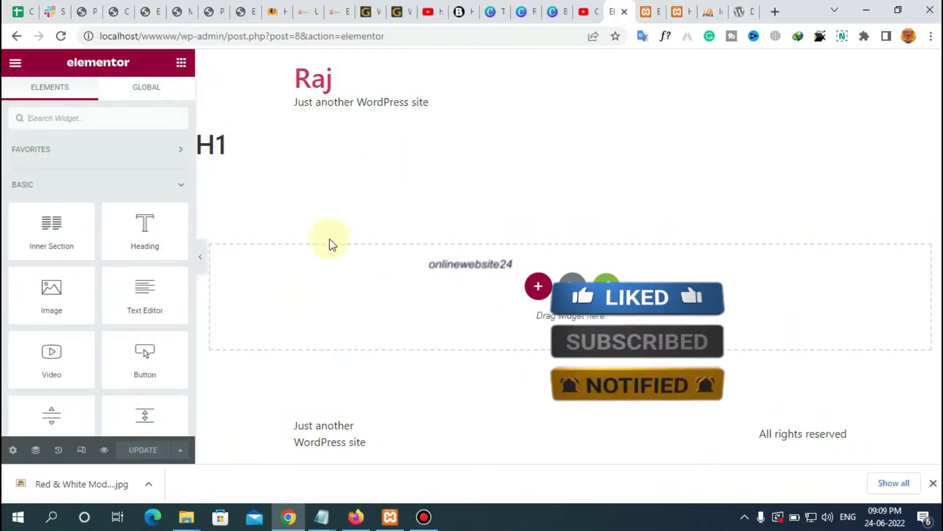
pyautogui.click(49, 74)
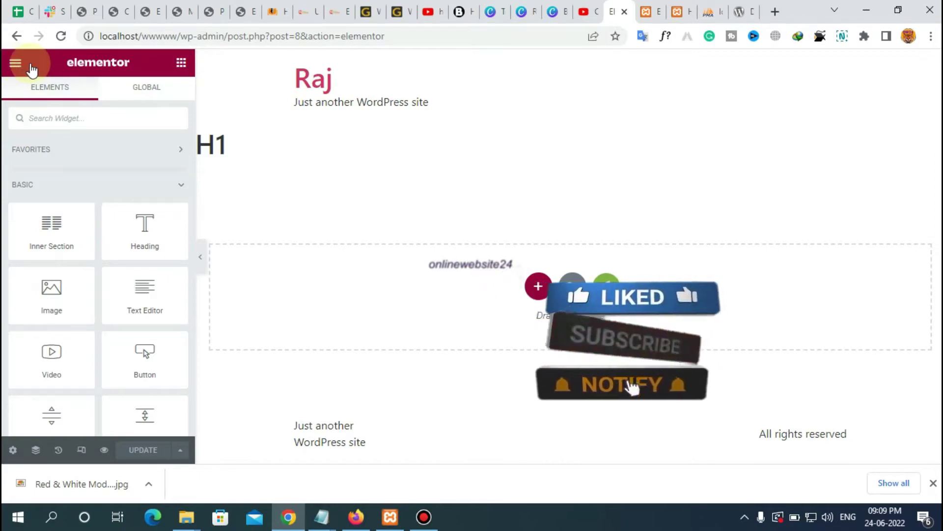
# Open Site Settings from the editor menu and go to Theme Style > Header
pyautogui.click(14, 66)
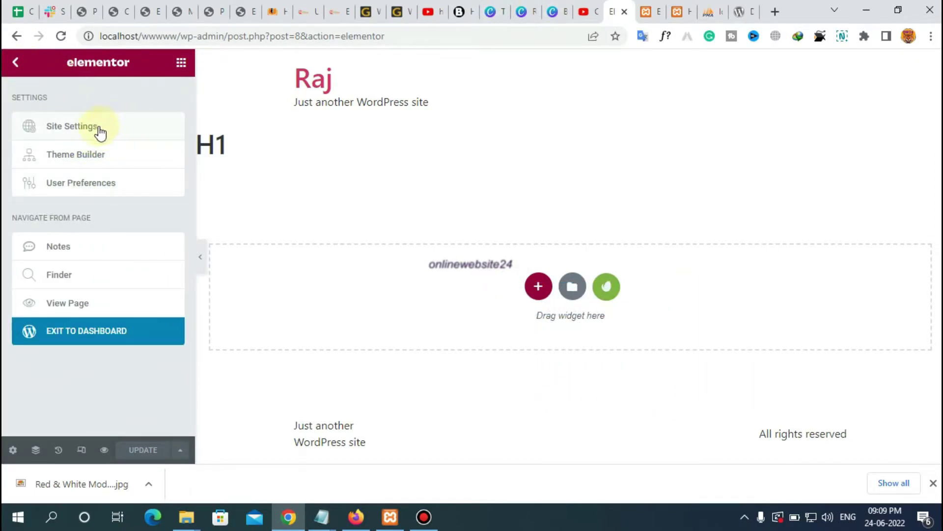
pyautogui.press('Print')
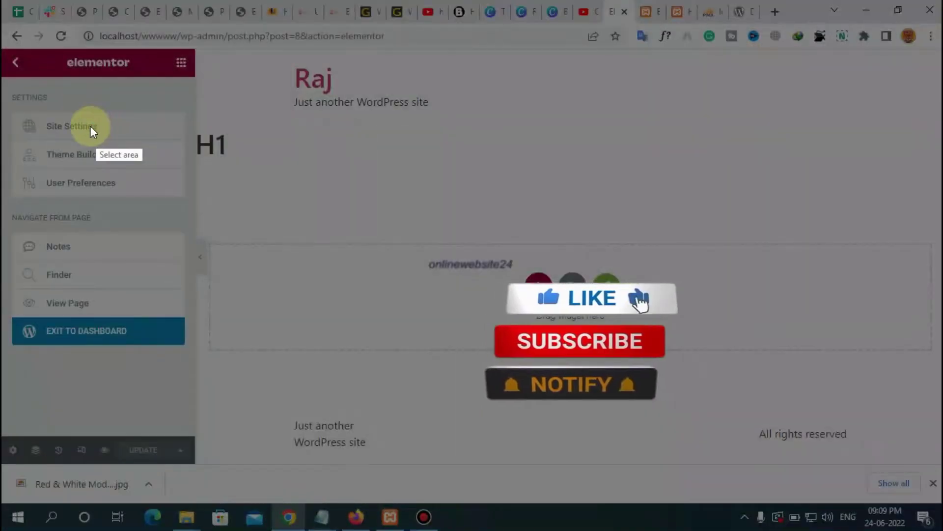
pyautogui.moveTo(6, 108)
pyautogui.mouseDown()
pyautogui.moveTo(18, 121)
pyautogui.moveTo(172, 145)
pyautogui.mouseUp()
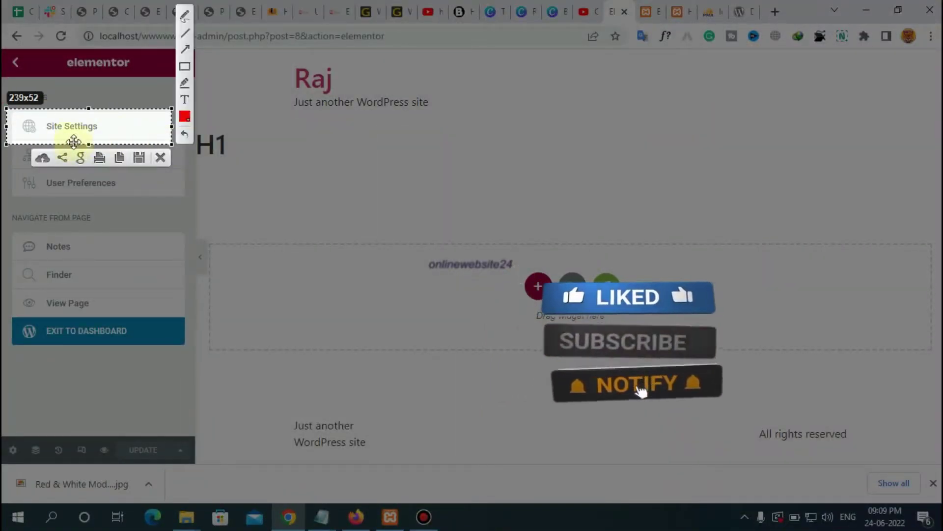
pyautogui.click(160, 158)
pyautogui.click(96, 130)
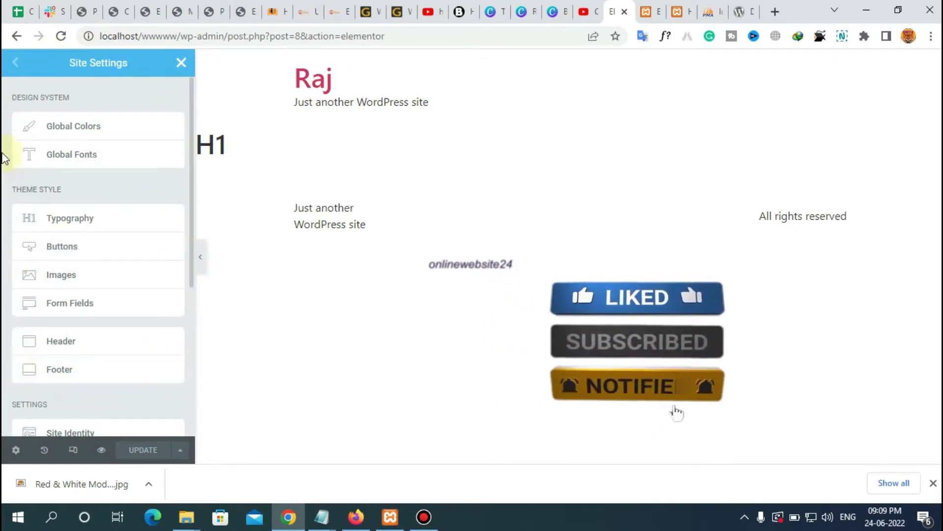
pyautogui.scroll(-1, 125, 265)
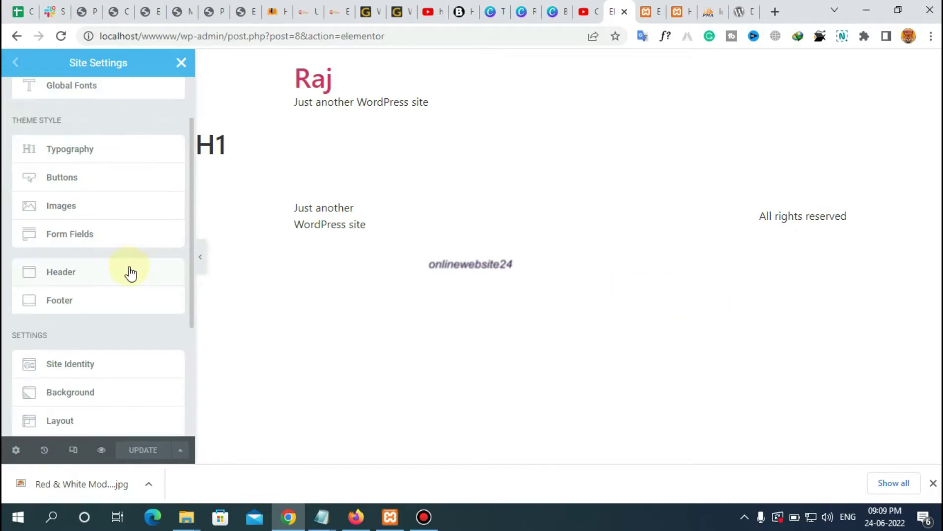
pyautogui.click(93, 277)
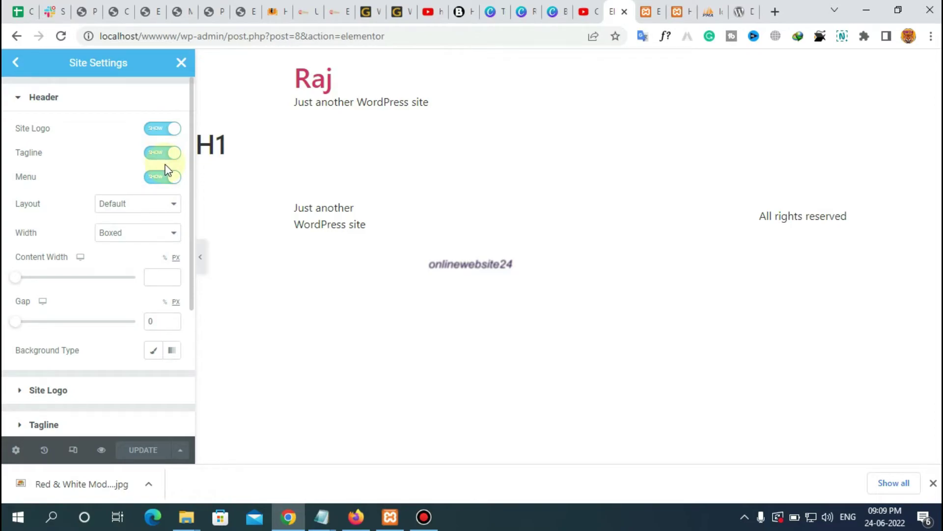
# Set the header's Site Logo, Tagline and Menu to Hide, then return to Site Settings
pyautogui.click(159, 129)
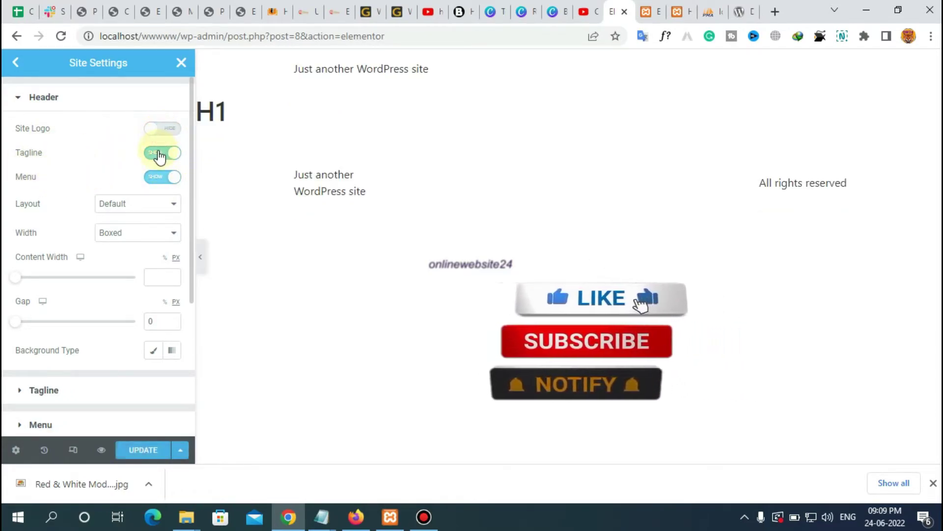
pyautogui.click(160, 153)
pyautogui.click(160, 178)
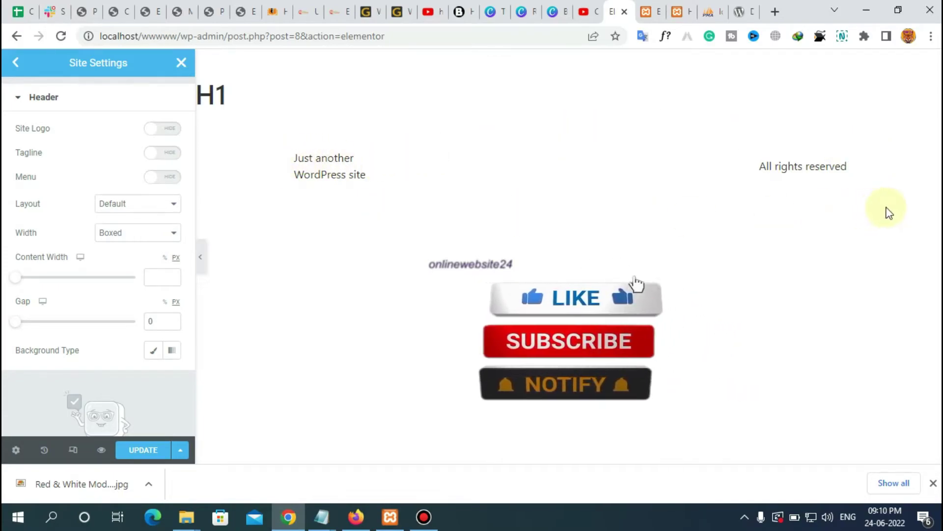
pyautogui.click(16, 64)
# Hide the footer's Site Logo, Tagline, Menu and Copyright, then save the settings
pyautogui.scroll(-2, 108, 260)
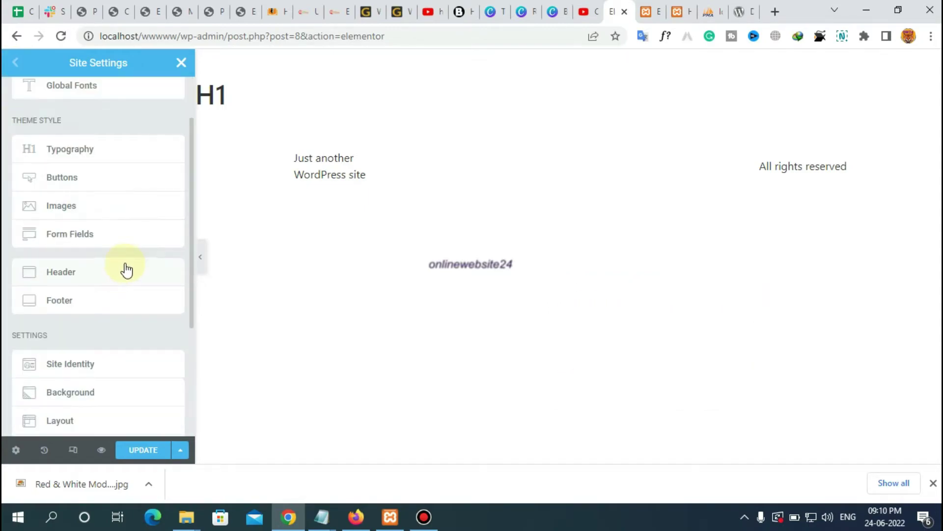
pyautogui.click(86, 302)
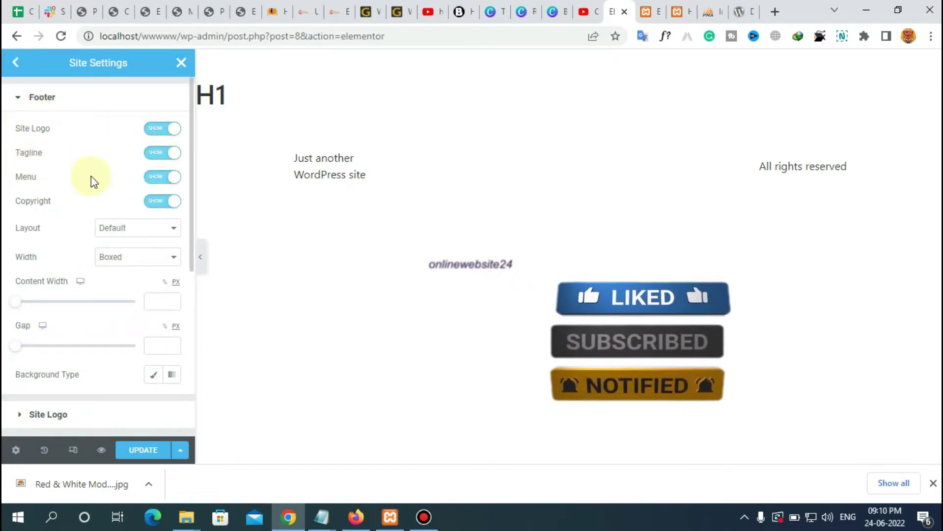
pyautogui.click(162, 130)
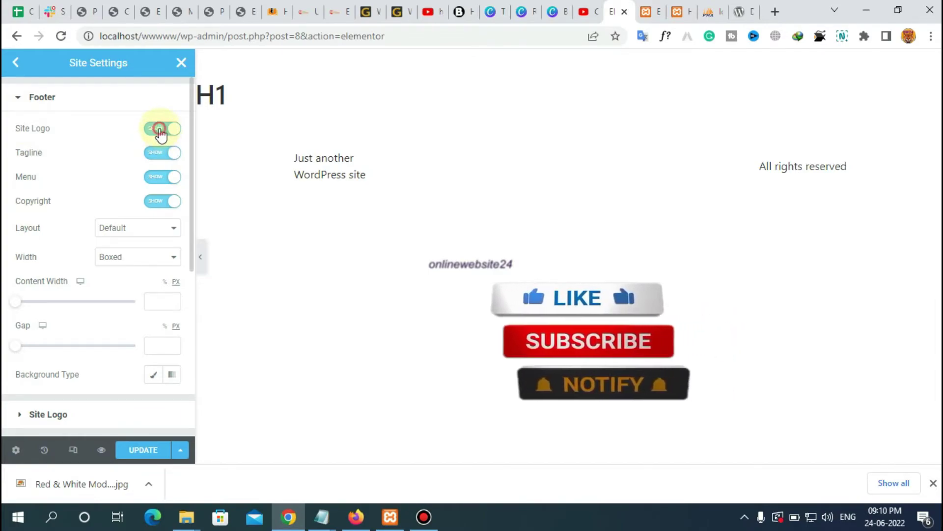
pyautogui.click(158, 153)
pyautogui.click(157, 178)
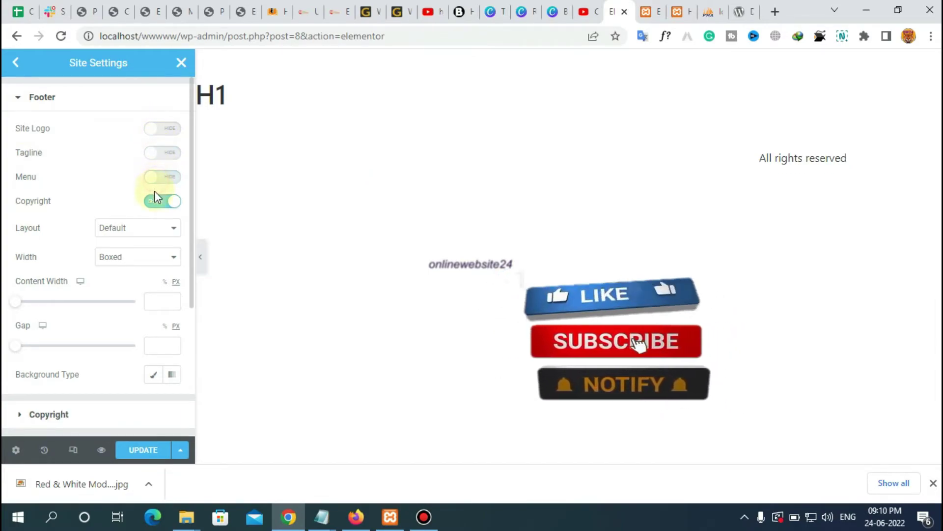
pyautogui.click(158, 201)
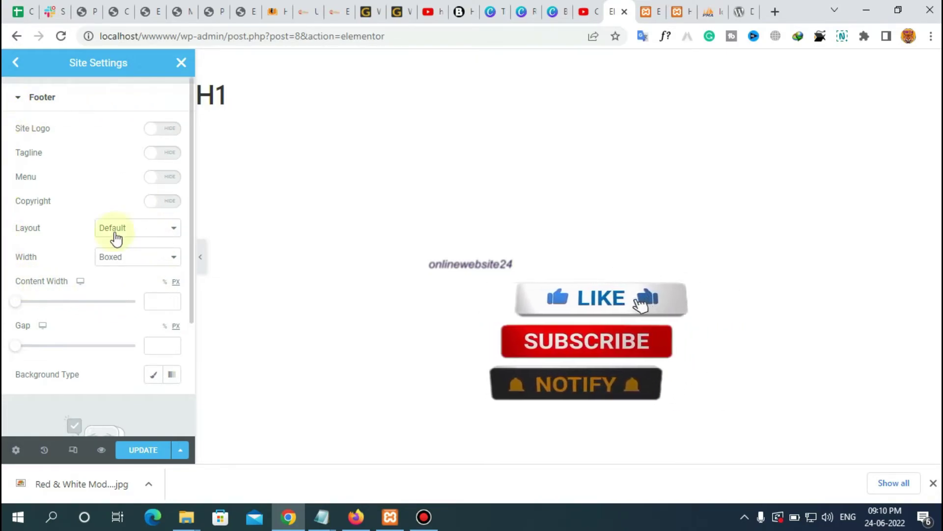
pyautogui.click(146, 448)
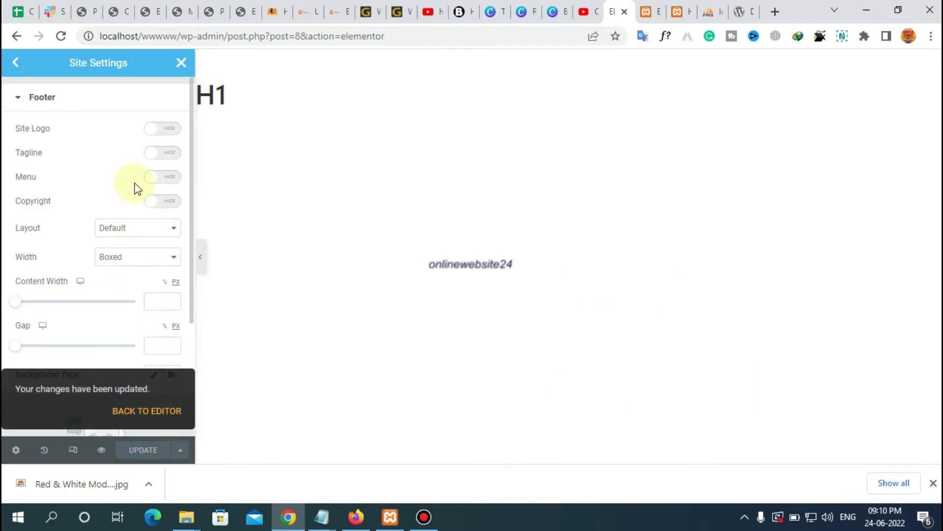
# Close Site Settings and return to the page's H1 heading
pyautogui.click(182, 62)
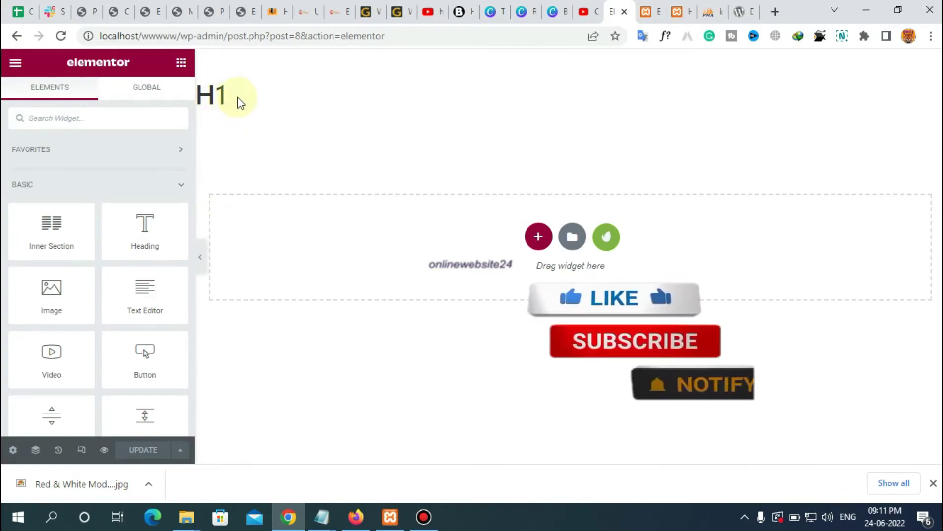
pyautogui.doubleClick(214, 98)
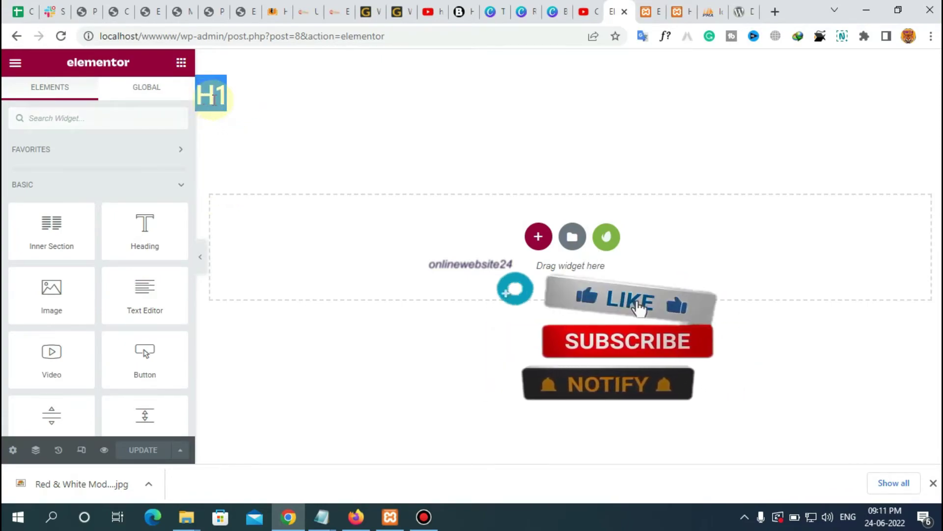
pyautogui.click(232, 99)
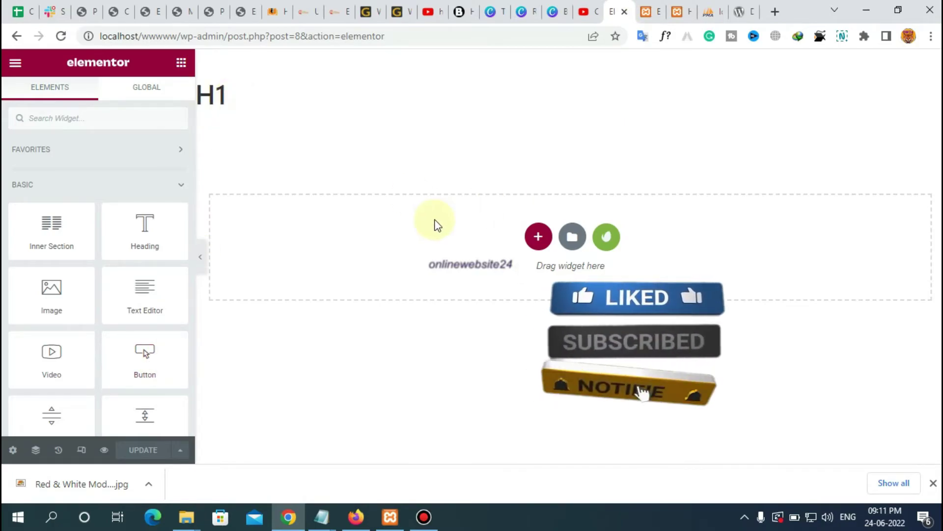
# Open Page Settings and start clearing the title, trimming 'H1' to 'H'
pyautogui.press('Print')
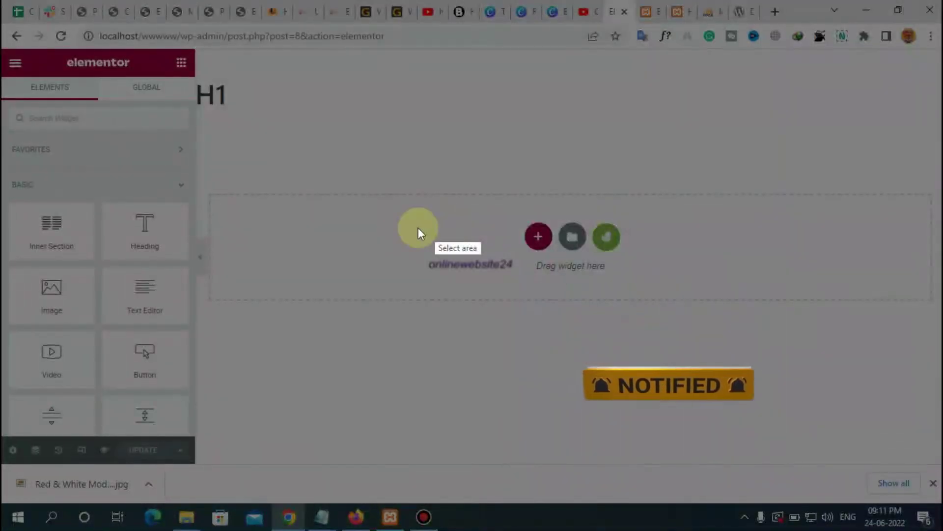
pyautogui.moveTo(3, 433)
pyautogui.mouseDown()
pyautogui.moveTo(9, 450)
pyautogui.moveTo(34, 461)
pyautogui.mouseUp()
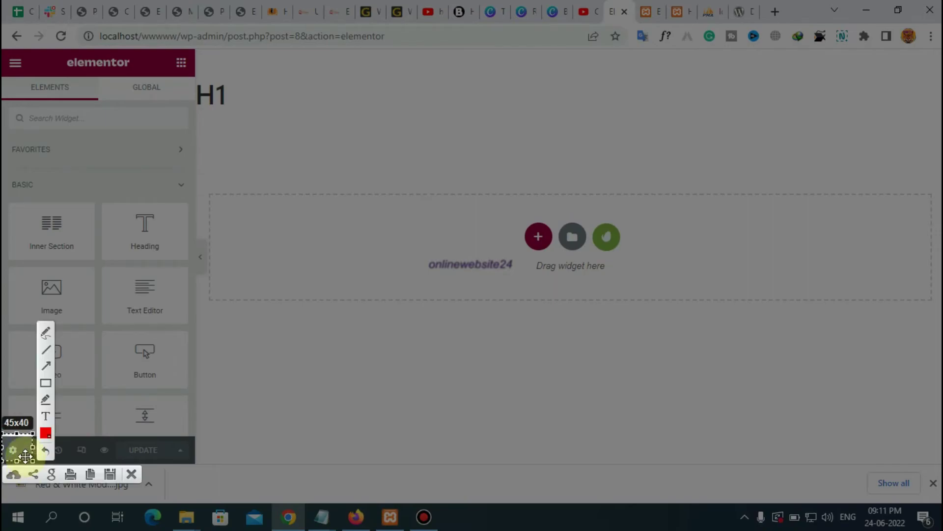
pyautogui.click(132, 473)
pyautogui.click(15, 451)
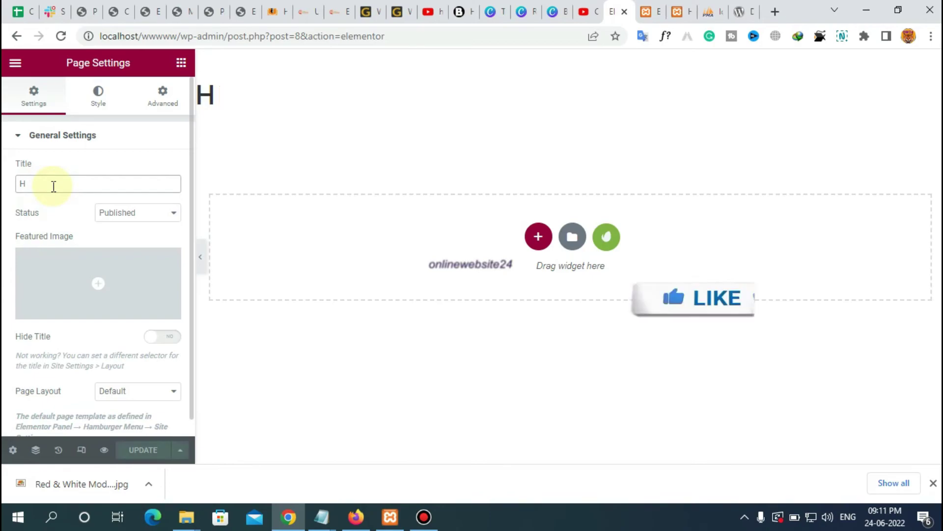
pyautogui.press('BackSpace')
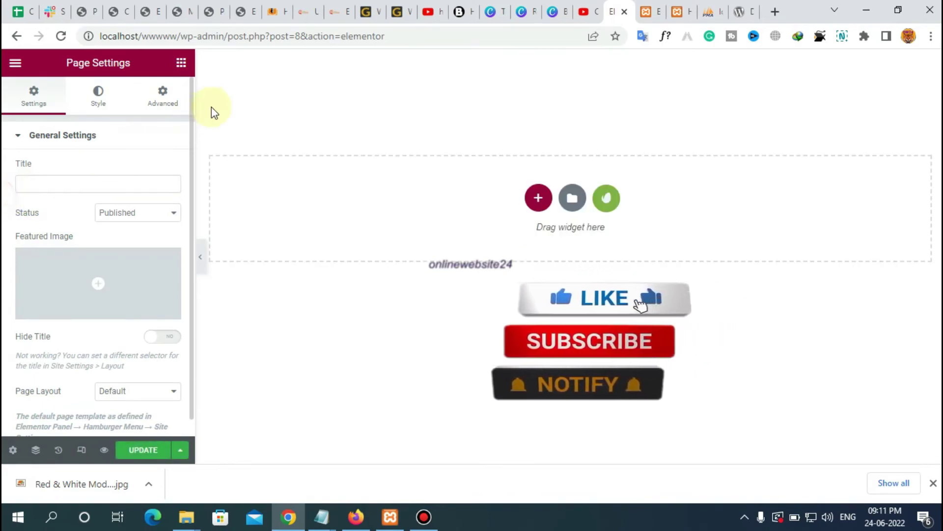